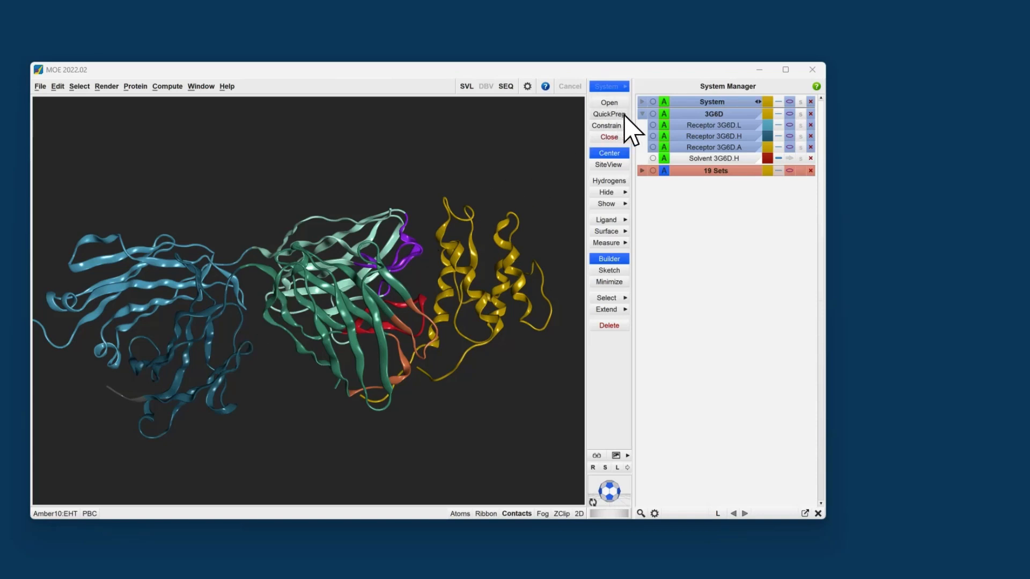
{"action": "left_click", "coordinate": [133, 87]}
{"action": "mouse_move", "coordinate": [161, 151]}
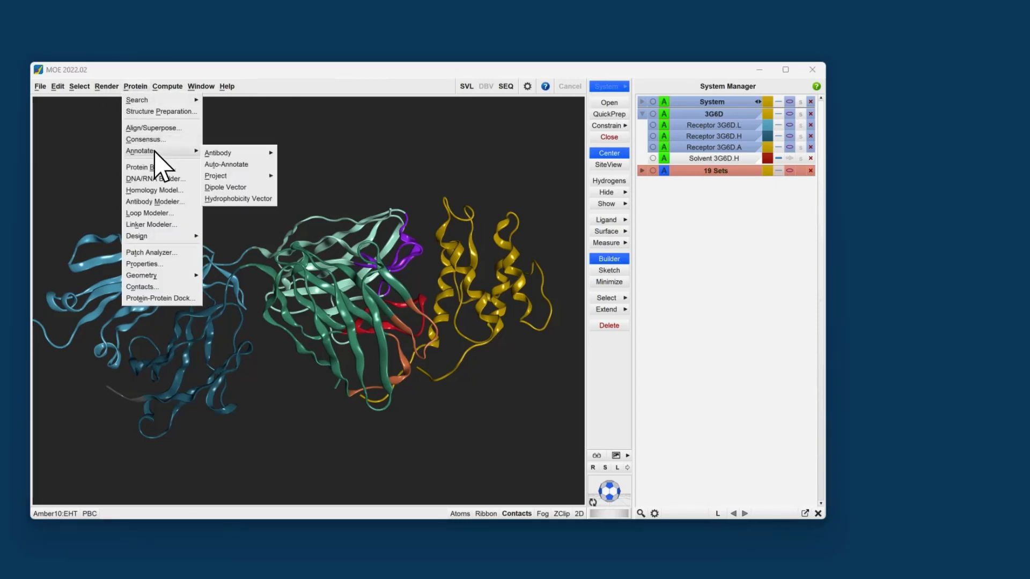
{"action": "mouse_move", "coordinate": [225, 154]}
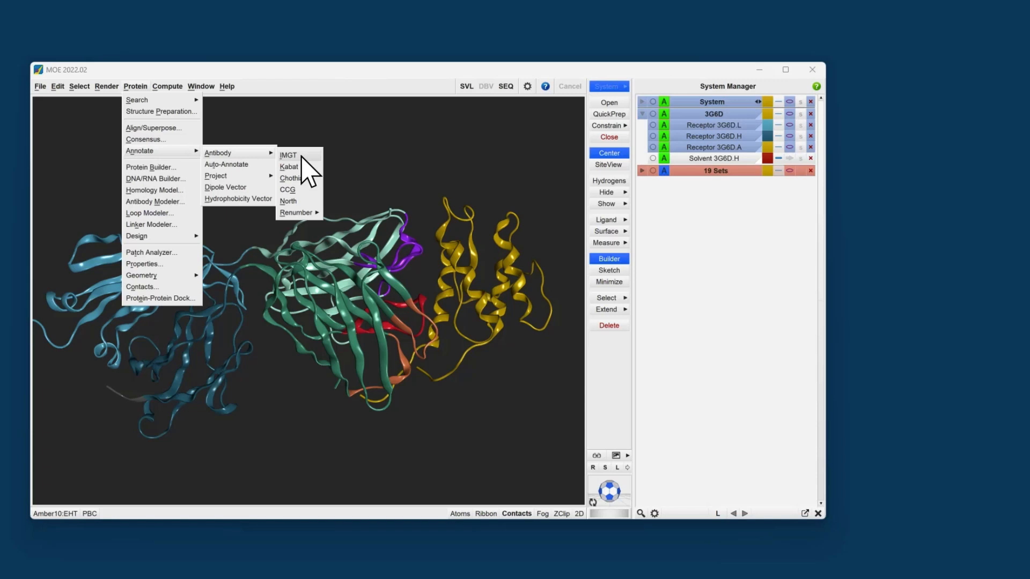
{"action": "left_click", "coordinate": [403, 161]}
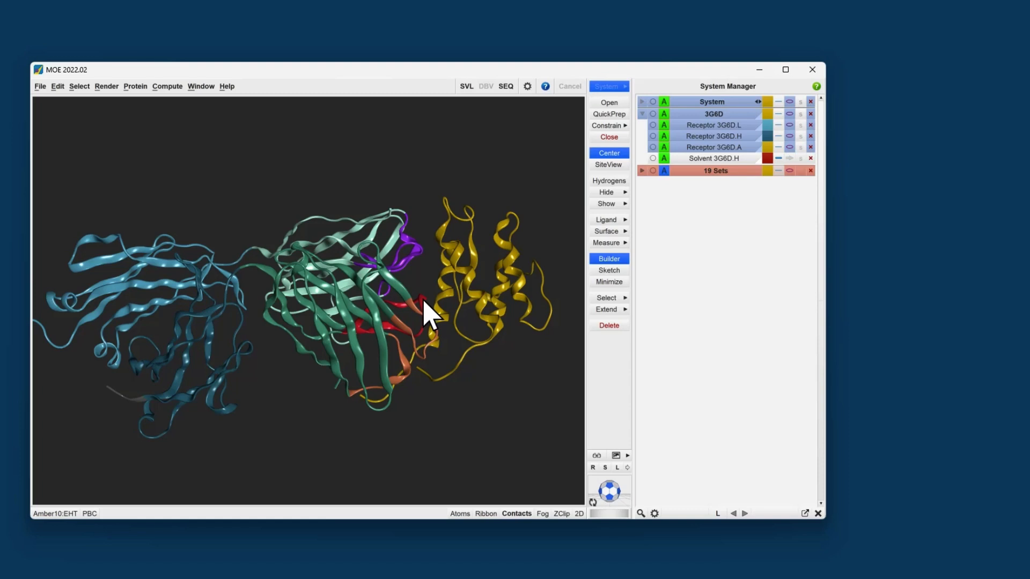
Step: Expand the list of annotated sets and locate CDR_L1 in the structure by briefly selecting its atoms
{"action": "left_click", "coordinate": [642, 171]}
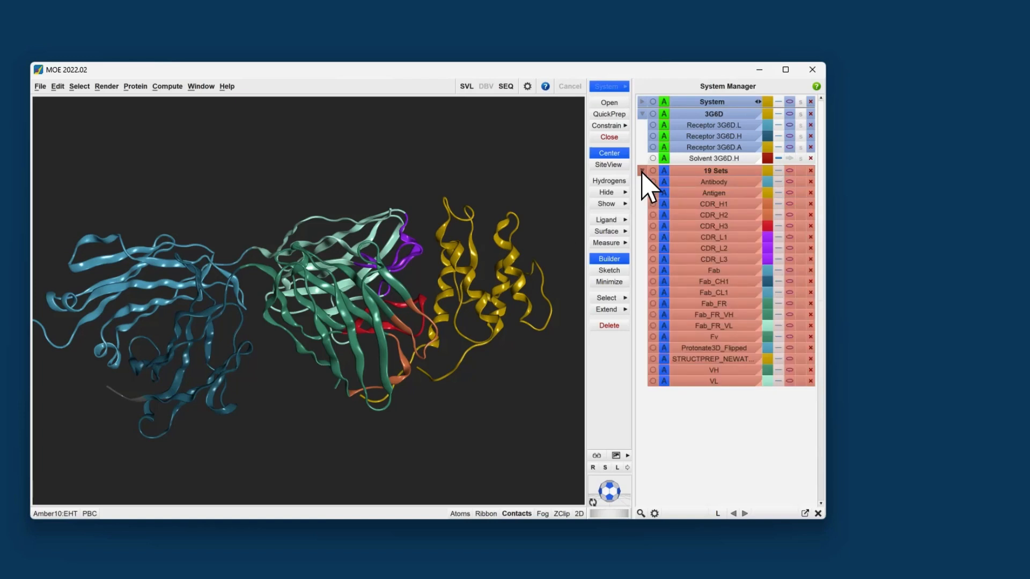
{"action": "left_click", "coordinate": [653, 237]}
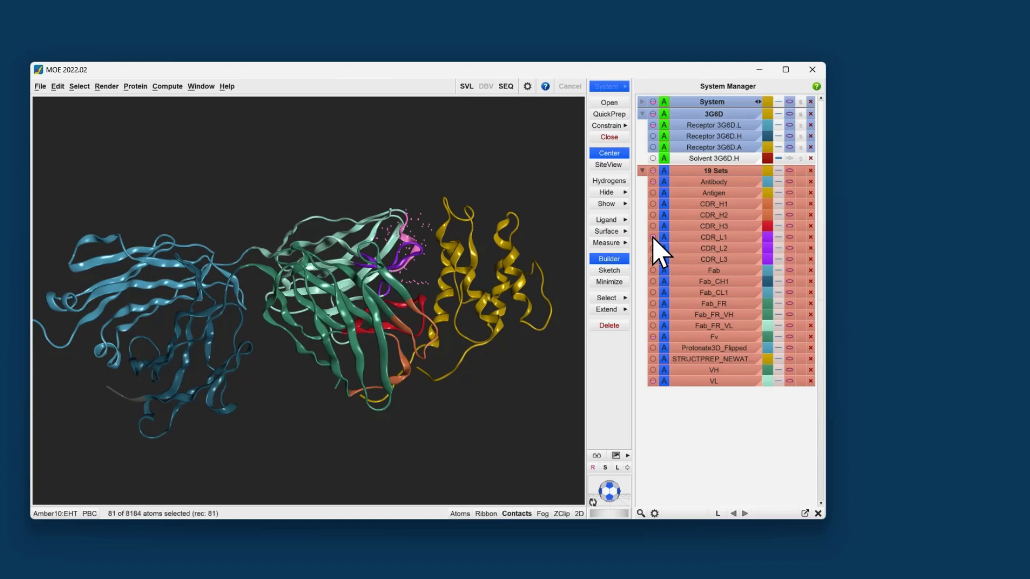
{"action": "left_click", "coordinate": [653, 238]}
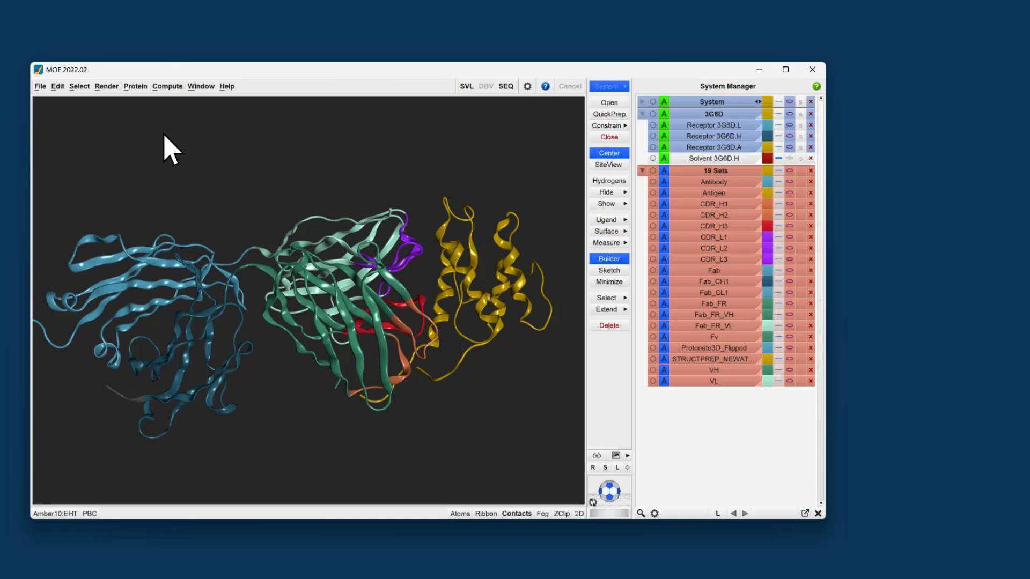
Step: Run a Protein Contacts search with Antibody as Set A and Antigen as Set B
{"action": "left_click", "coordinate": [142, 89]}
{"action": "left_click", "coordinate": [140, 287]}
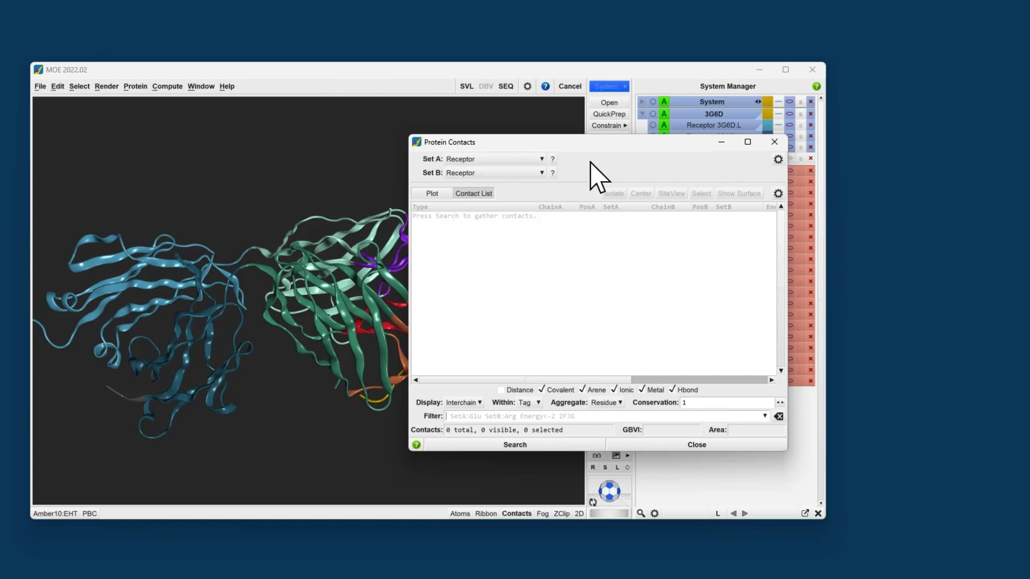
{"action": "left_click", "coordinate": [517, 160]}
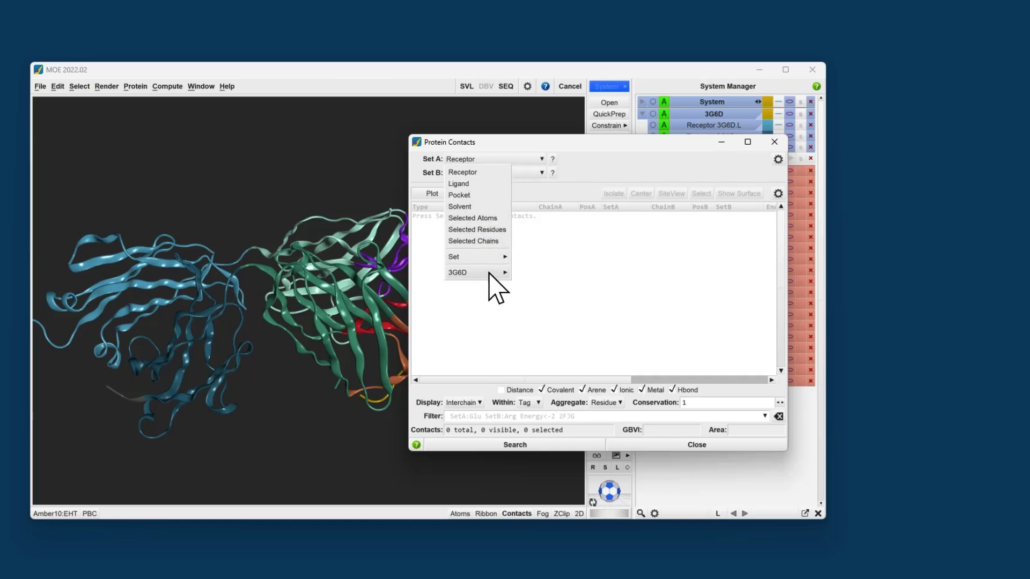
{"action": "mouse_move", "coordinate": [489, 274]}
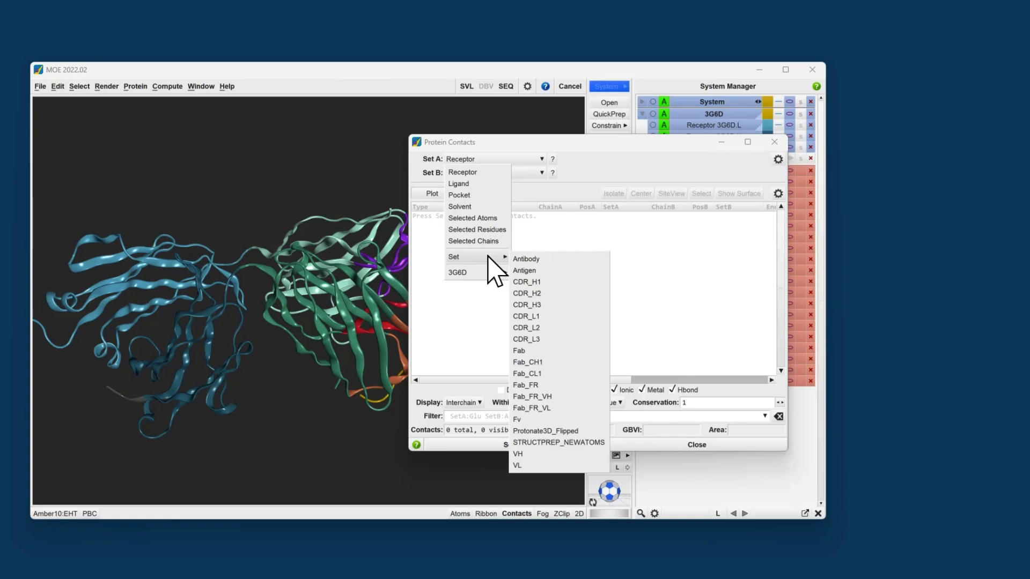
{"action": "left_click", "coordinate": [531, 259]}
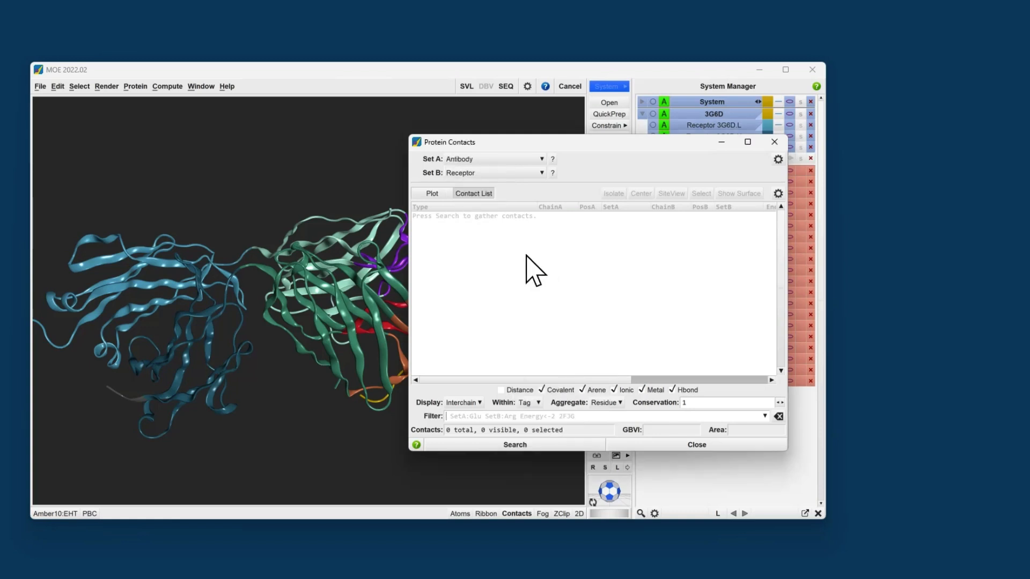
{"action": "left_click", "coordinate": [492, 173]}
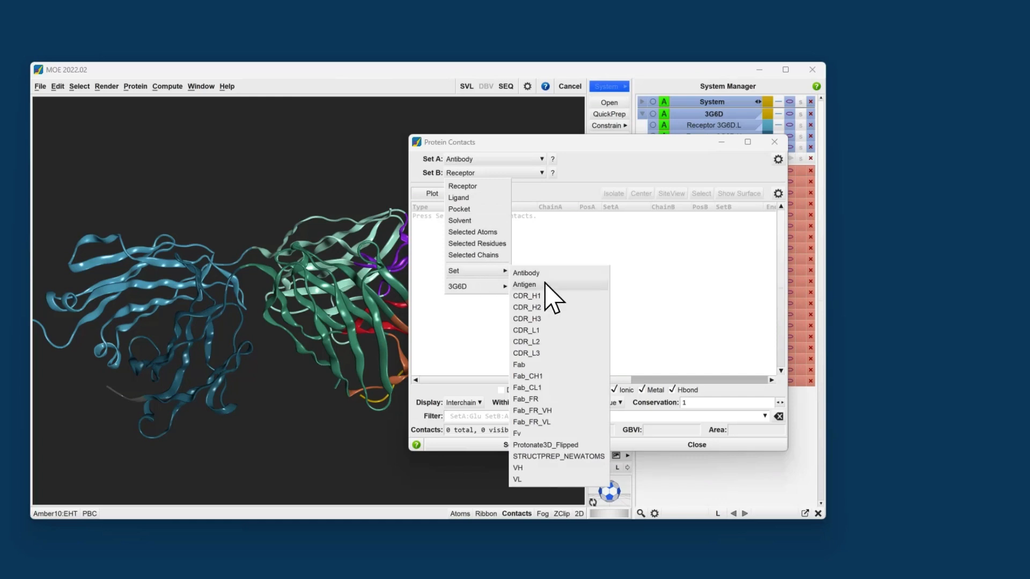
{"action": "left_click", "coordinate": [546, 284]}
{"action": "left_click", "coordinate": [480, 444]}
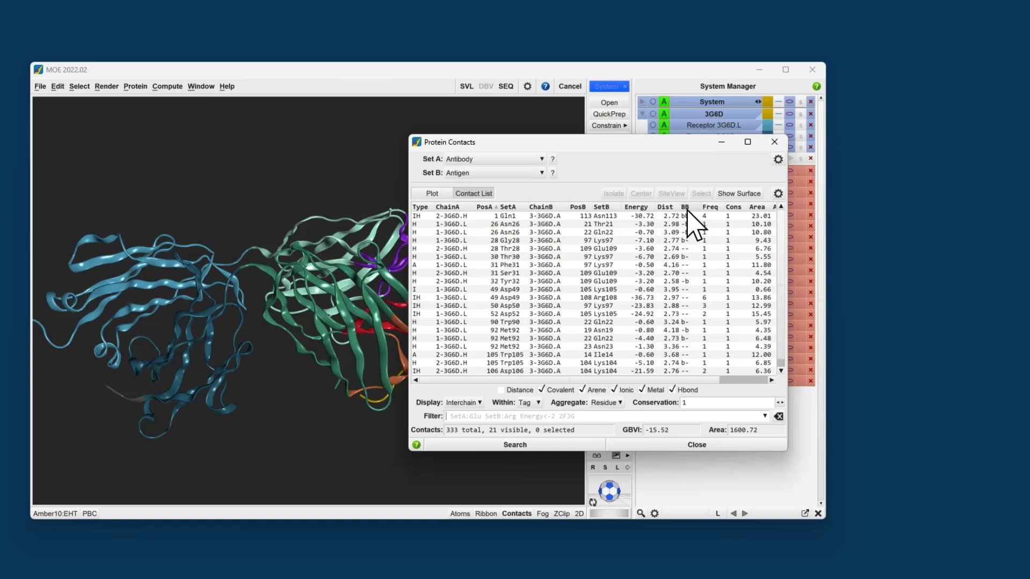
Step: Sort the contact list by energy and include Distance contacts, reviewing the whole list
{"action": "mouse_move", "coordinate": [687, 210]}
{"action": "left_click", "coordinate": [638, 207]}
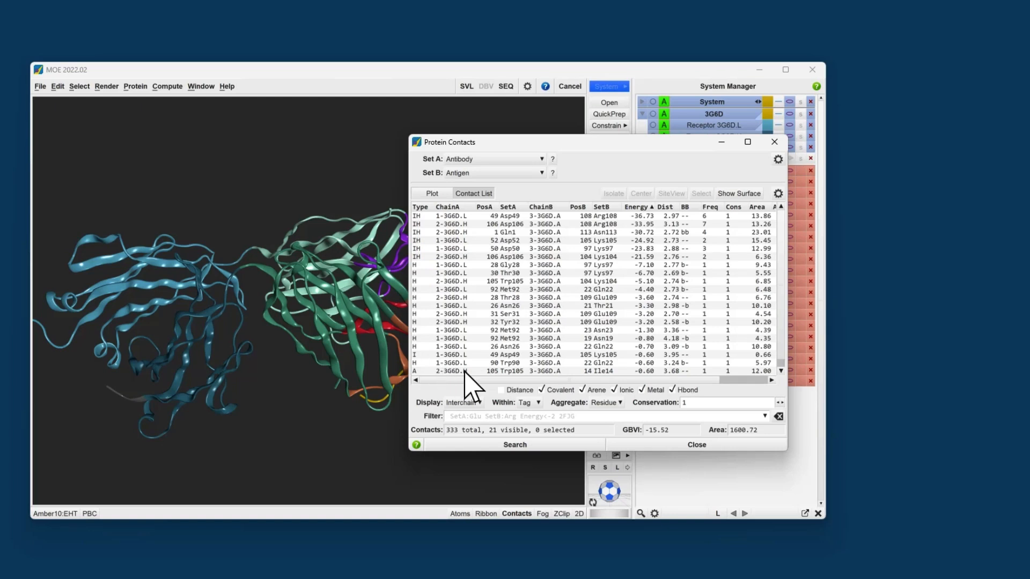
{"action": "left_click", "coordinate": [525, 391]}
{"action": "scroll", "coordinate": [602, 255], "scroll_direction": "down", "scroll_amount": 2}
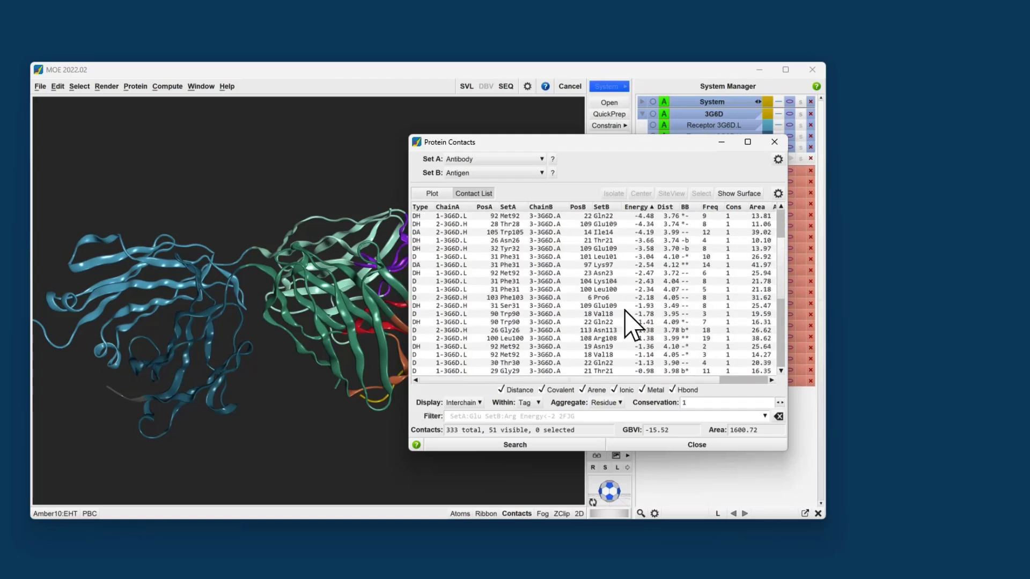
{"action": "scroll", "coordinate": [654, 292], "scroll_direction": "down", "scroll_amount": 2}
{"action": "scroll", "coordinate": [654, 294], "scroll_direction": "down", "scroll_amount": 6}
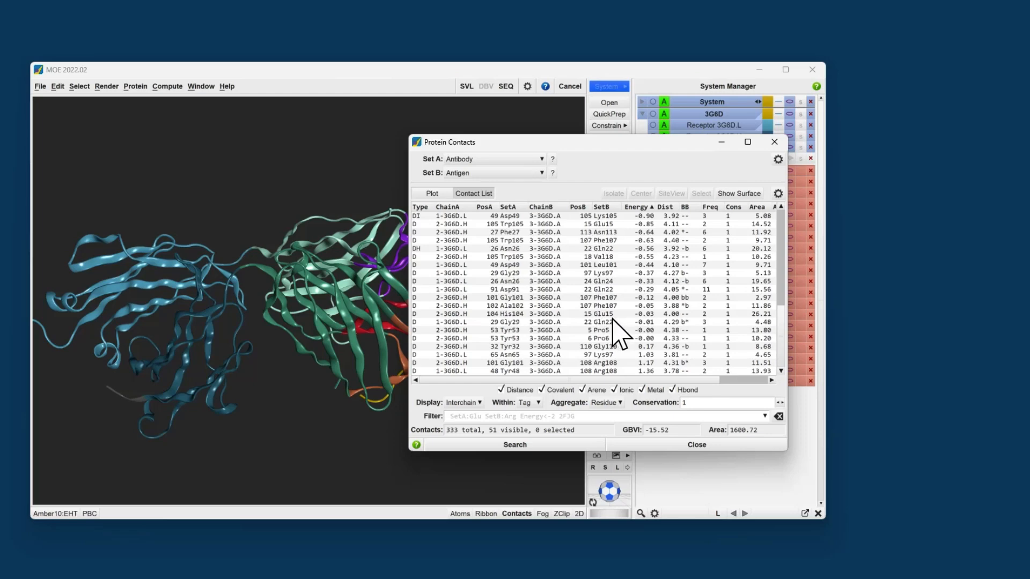
{"action": "scroll", "coordinate": [602, 338], "scroll_direction": "up", "scroll_amount": 7}
{"action": "scroll", "coordinate": [601, 337], "scroll_direction": "up", "scroll_amount": 3}
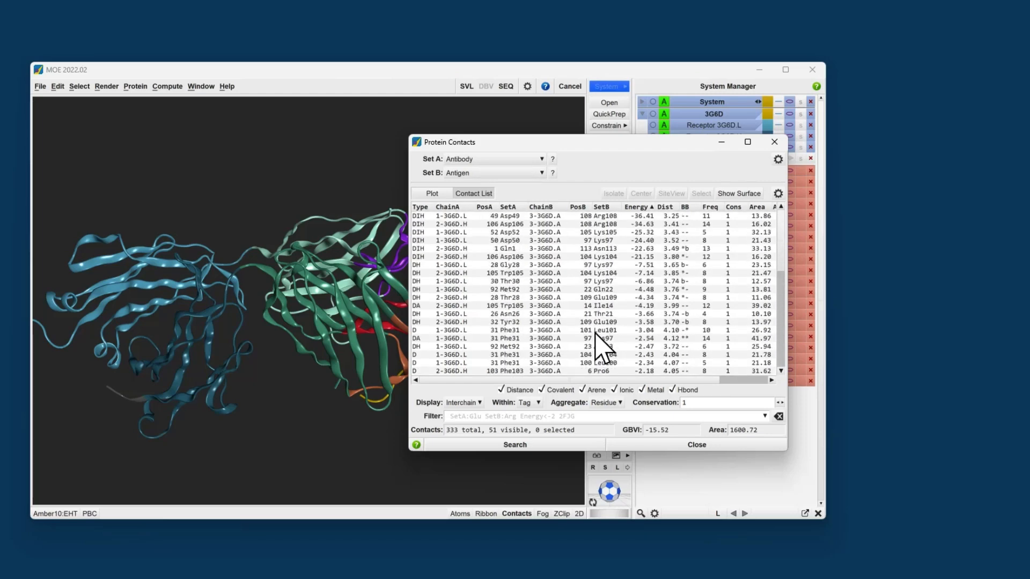
Step: Select the Asp49–Arg108 contact and centre the 3D view on it for a close-up of the interaction
{"action": "left_click", "coordinate": [604, 215]}
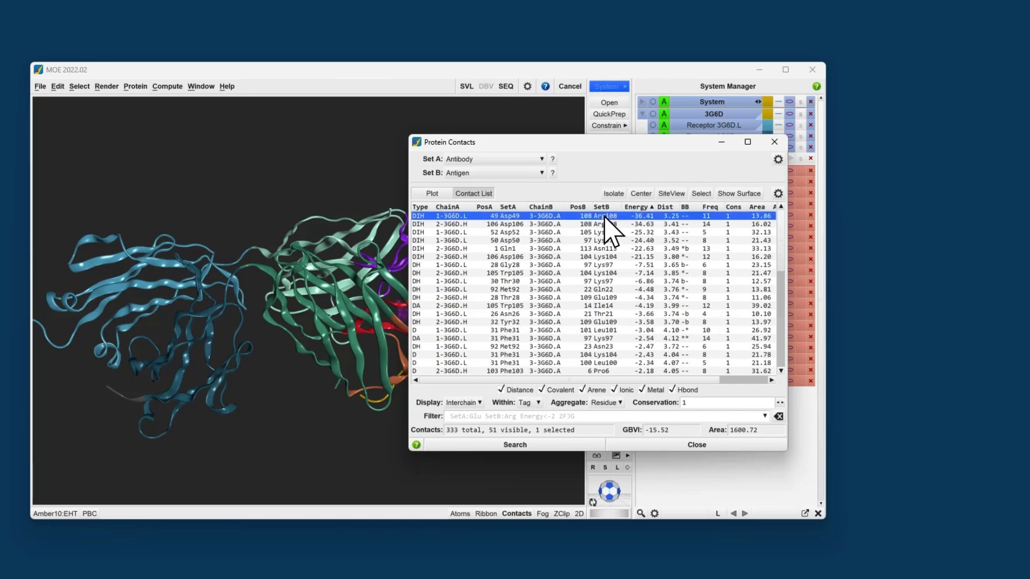
{"action": "left_click", "coordinate": [641, 194]}
{"action": "left_click_drag", "start_coordinate": [623, 161], "coordinate": [812, 175]}
{"action": "middle_click_drag", "start_coordinate": [349, 250], "coordinate": [326, 281]}
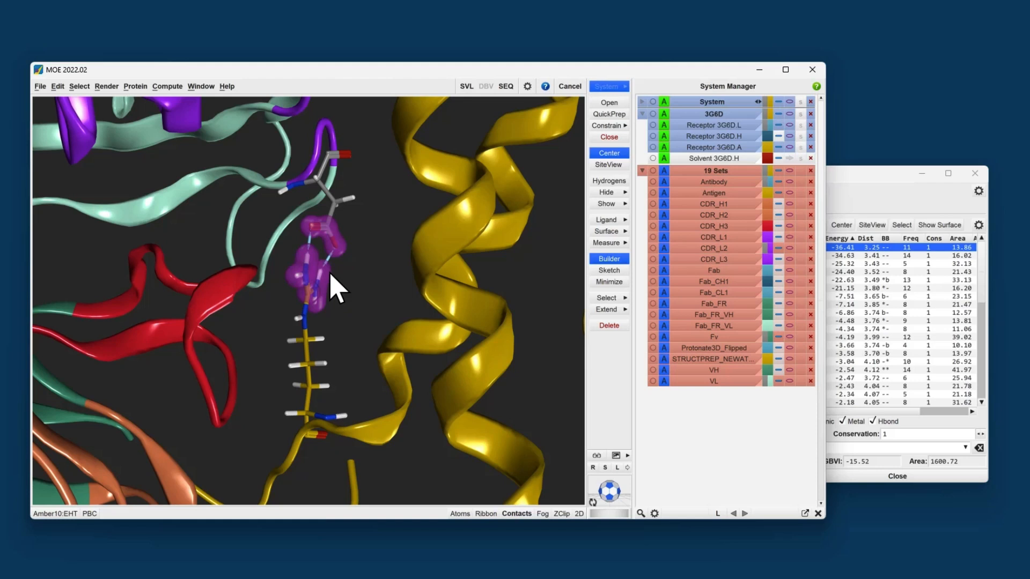
{"action": "scroll", "coordinate": [331, 271], "scroll_direction": "up", "scroll_amount": 3}
{"action": "scroll", "coordinate": [333, 263], "scroll_direction": "up", "scroll_amount": 1}
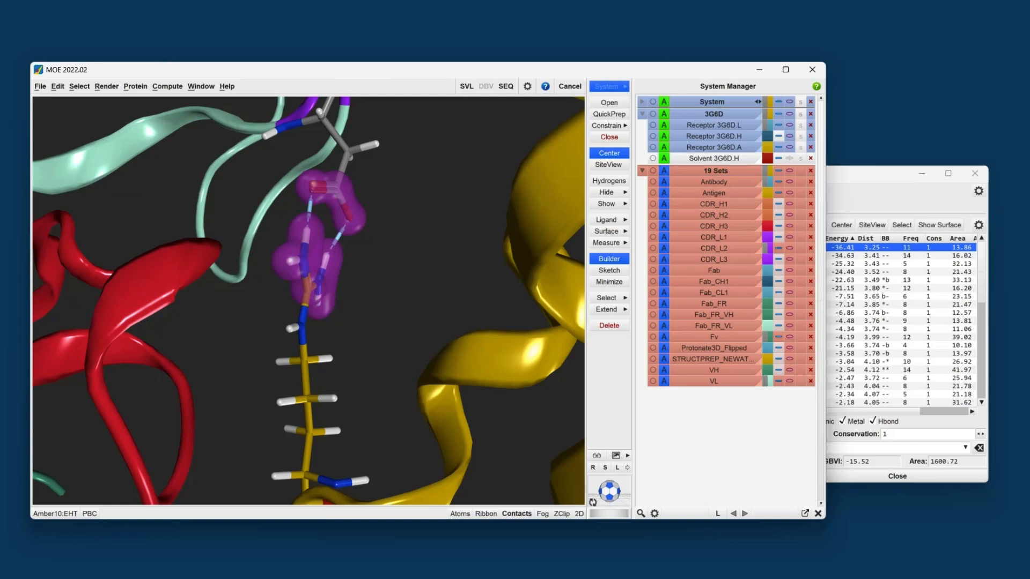
Step: Change Set A to CDR_L1 and search again for its contacts with the antigen
{"action": "left_click", "coordinate": [866, 172]}
{"action": "left_click", "coordinate": [698, 204]}
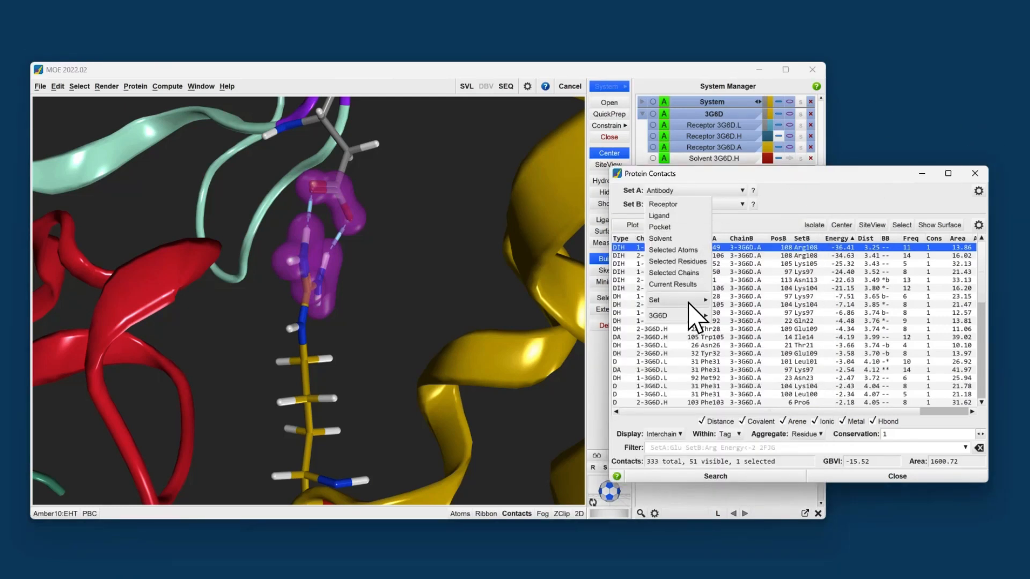
{"action": "mouse_move", "coordinate": [689, 302]}
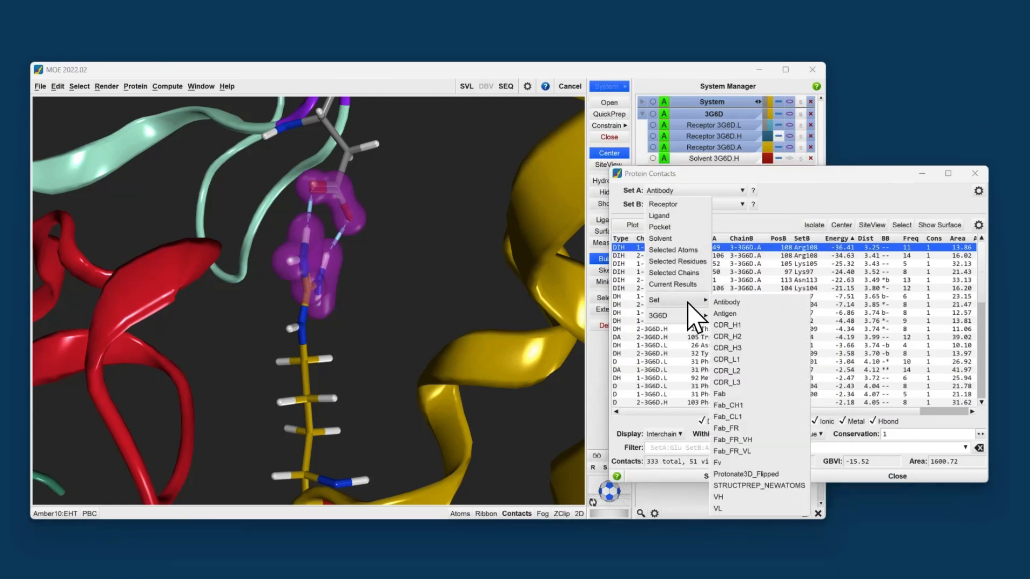
{"action": "left_click", "coordinate": [761, 363]}
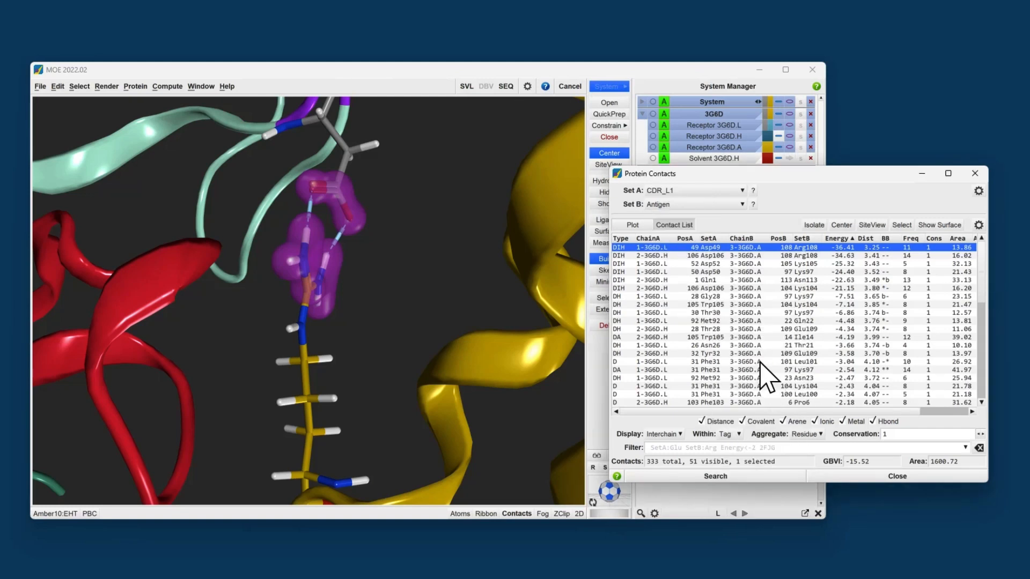
{"action": "left_click", "coordinate": [731, 477]}
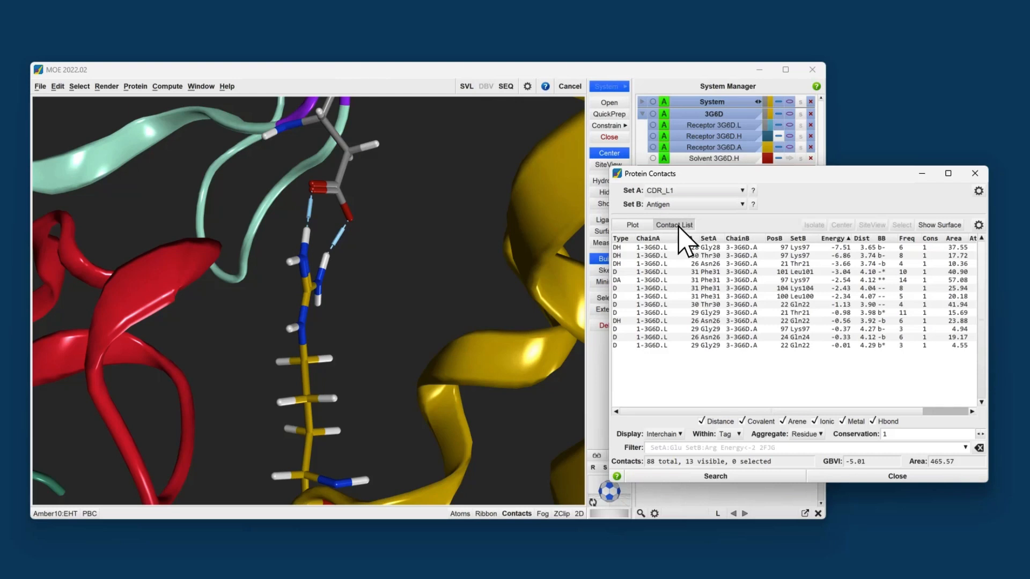
Step: Select the cluster of contacts at CDR_L1 position 31 in the plot, and filter the contact list by Phe31
{"action": "left_click", "coordinate": [636, 225]}
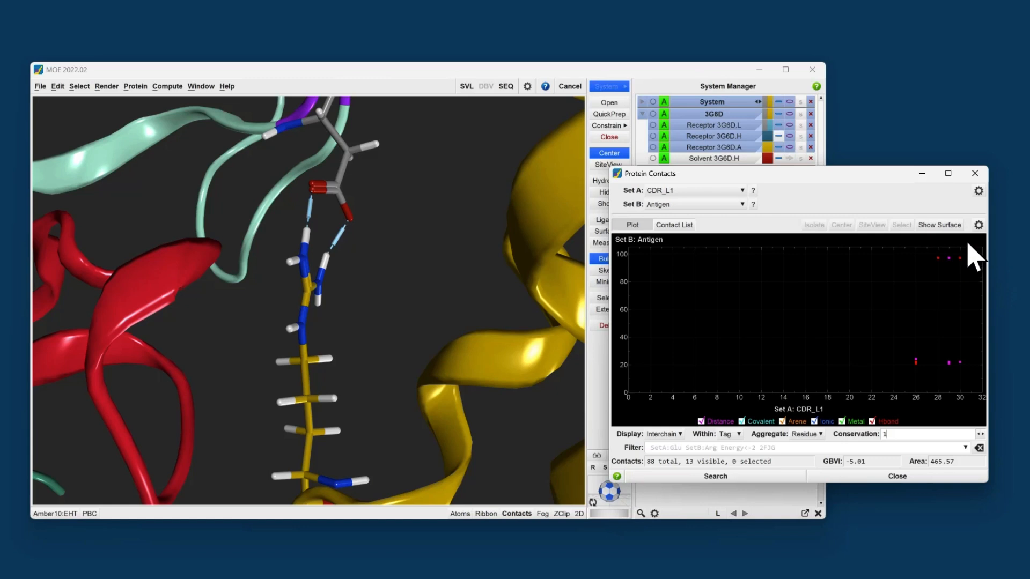
{"action": "left_click_drag", "start_coordinate": [969, 248], "coordinate": [979, 271]}
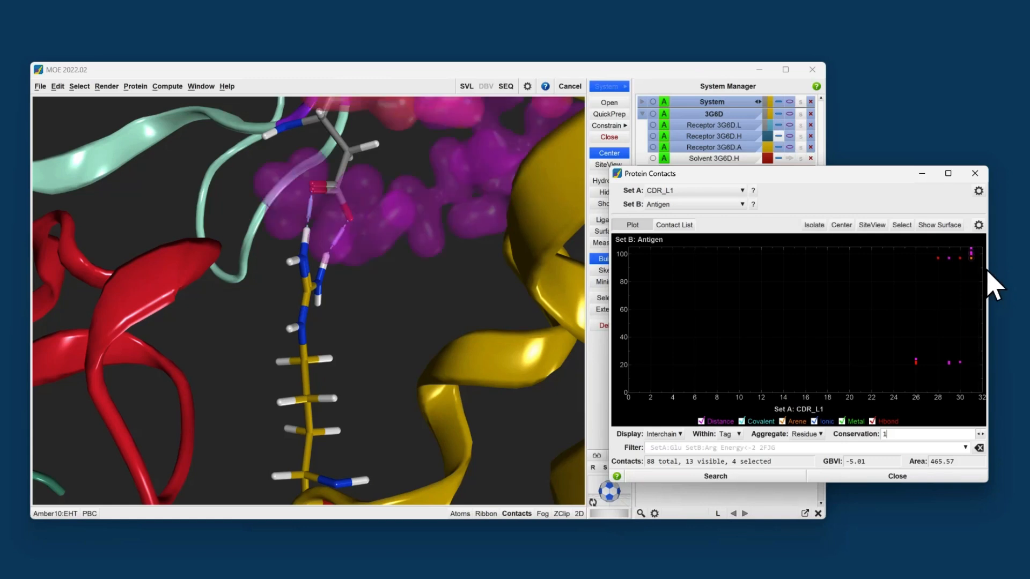
{"action": "left_click", "coordinate": [677, 225]}
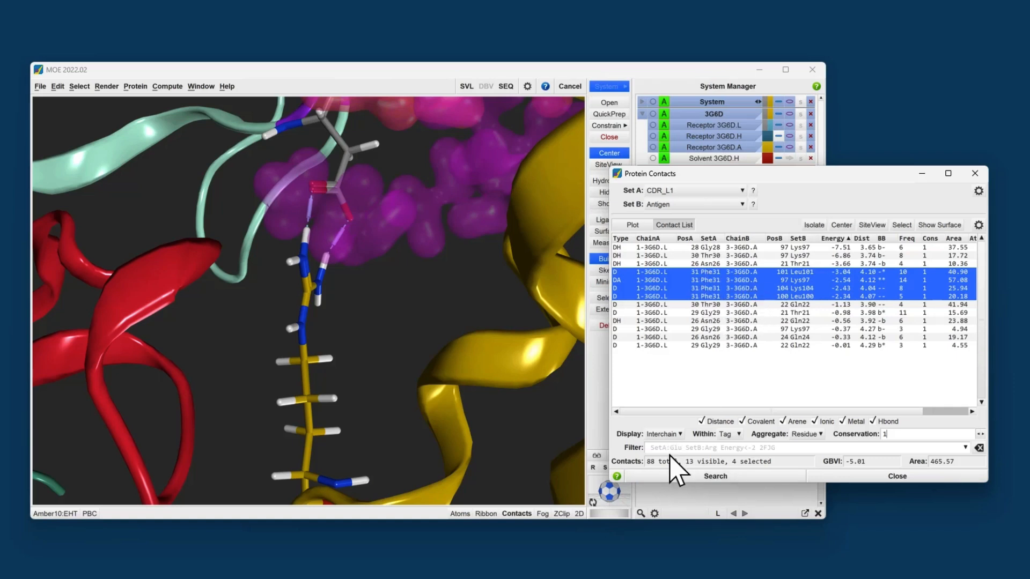
{"action": "type", "text": "Phe31"}
{"action": "key", "text": "Return"}
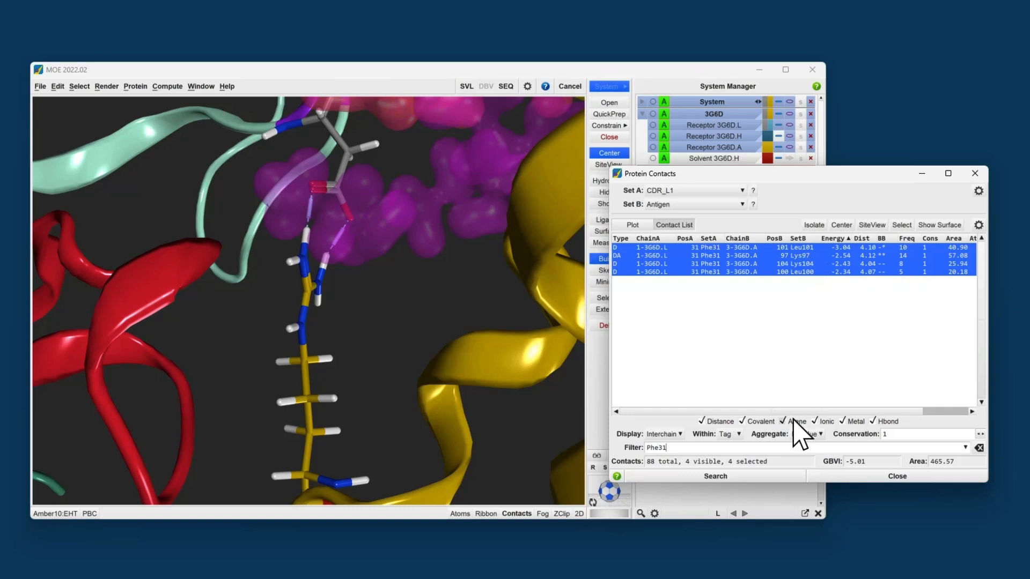
Step: Compare the Phe31 contacts aggregated by Type and with aggregation set to None, checking the atom columns, and return to Residue aggregation
{"action": "left_click", "coordinate": [805, 436]}
{"action": "left_click", "coordinate": [804, 460]}
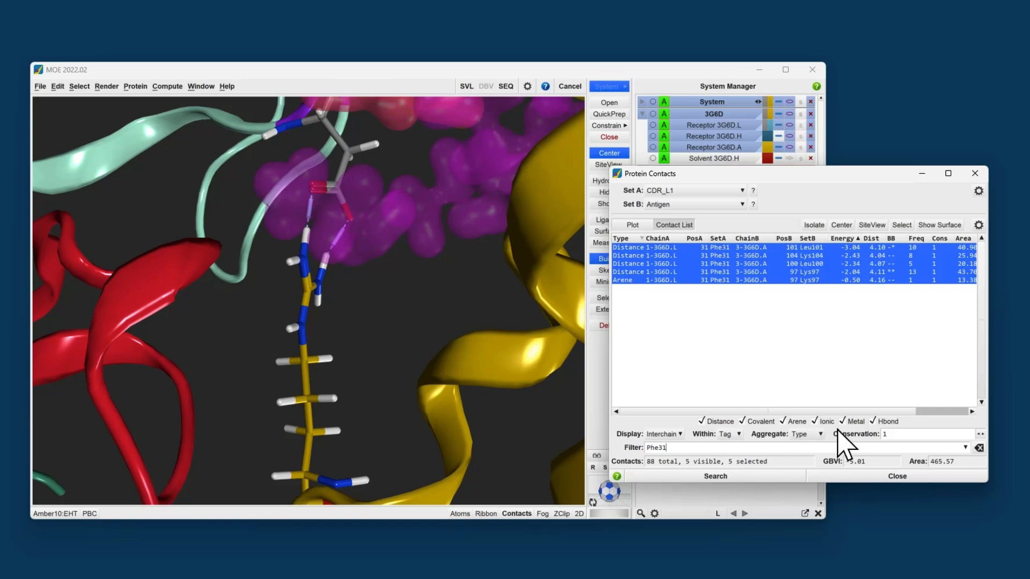
{"action": "left_click", "coordinate": [803, 435]}
{"action": "left_click", "coordinate": [802, 447]}
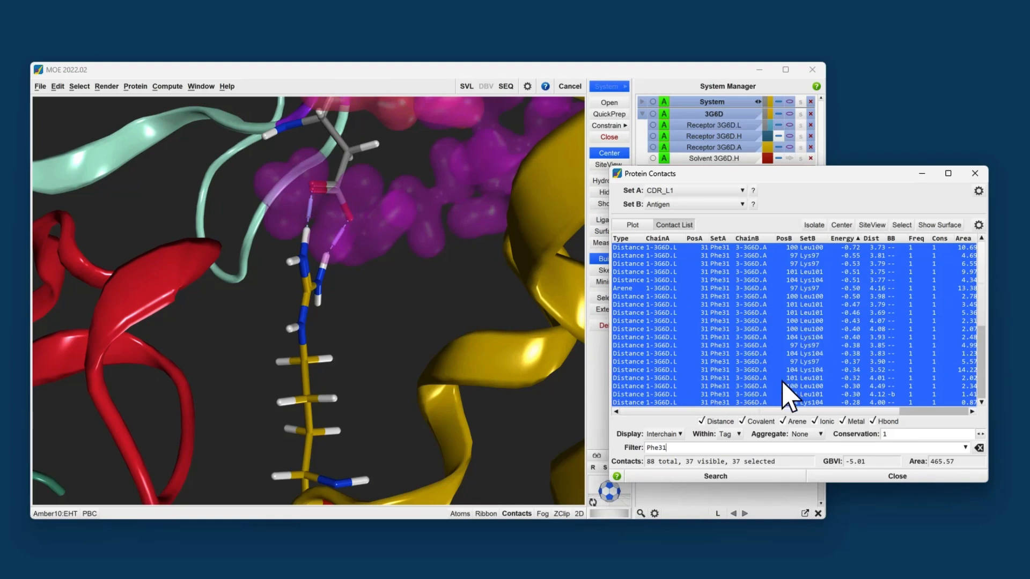
{"action": "left_click_drag", "start_coordinate": [792, 412], "coordinate": [881, 412]}
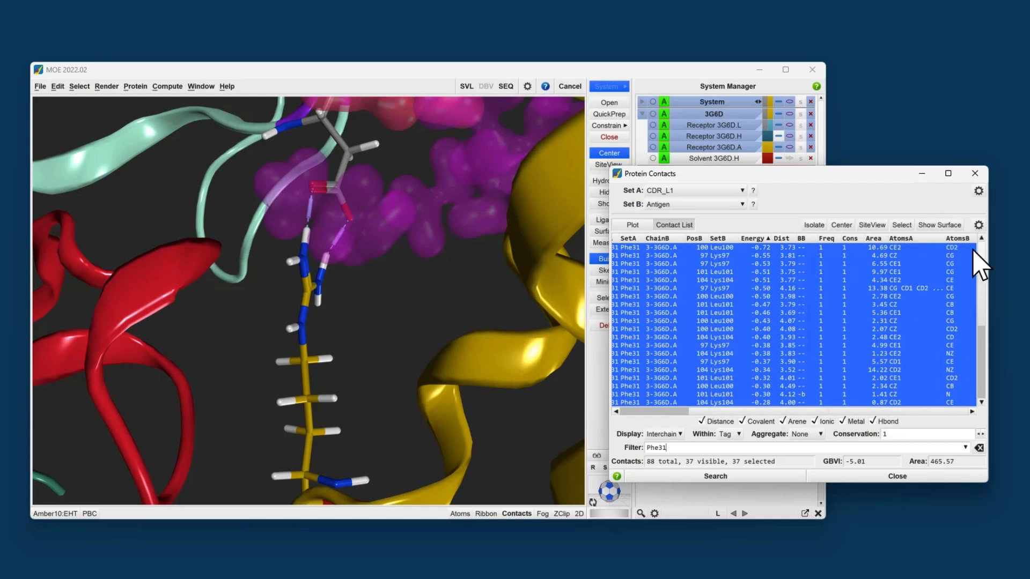
{"action": "left_click", "coordinate": [810, 434]}
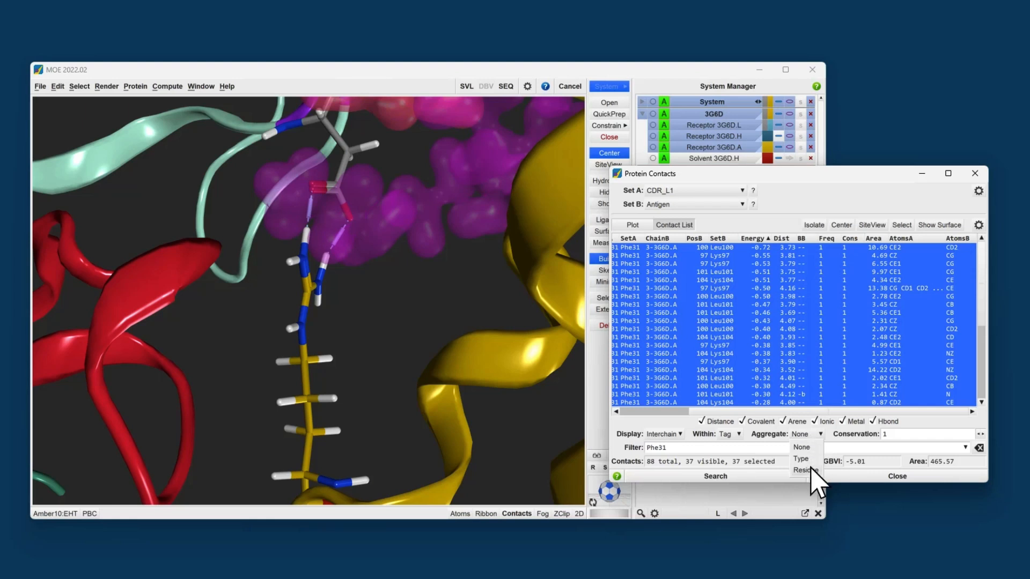
{"action": "left_click", "coordinate": [811, 470]}
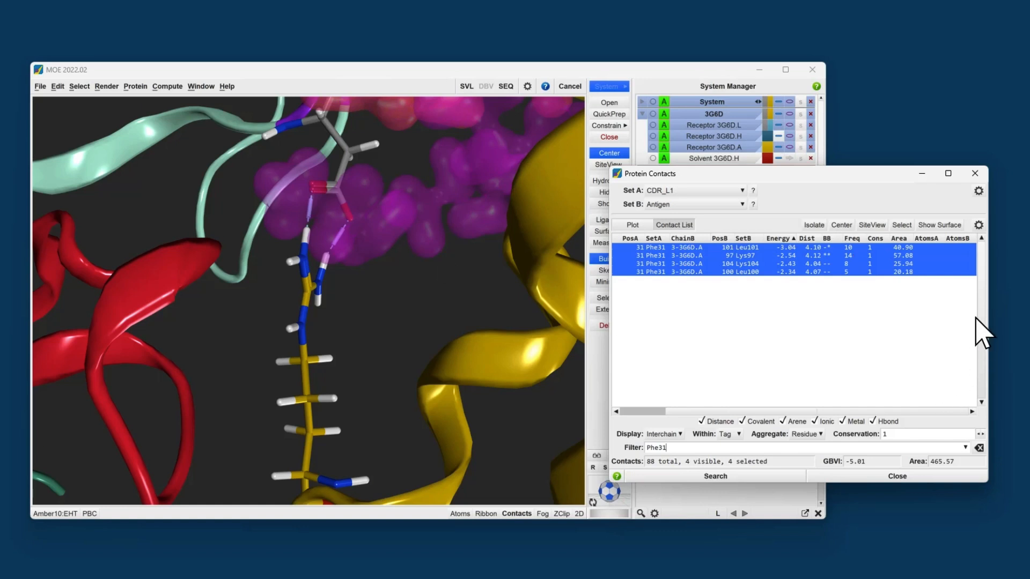
Step: Apply SiteView to the selected Phe31 contacts and show the contact surface in the 3D view
{"action": "left_click", "coordinate": [872, 226]}
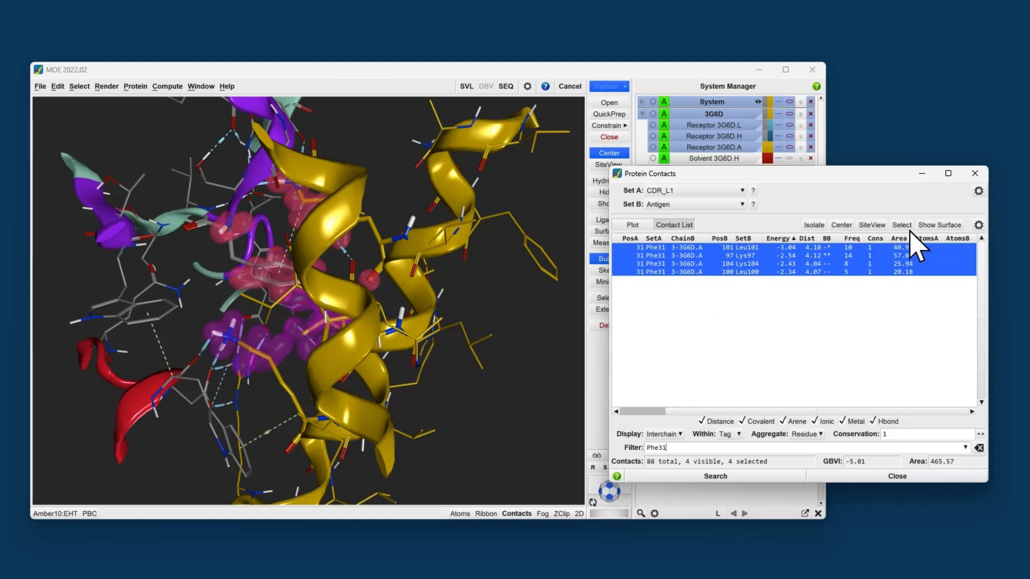
{"action": "left_click", "coordinate": [939, 225]}
{"action": "middle_click_drag", "start_coordinate": [313, 374], "coordinate": [437, 327]}
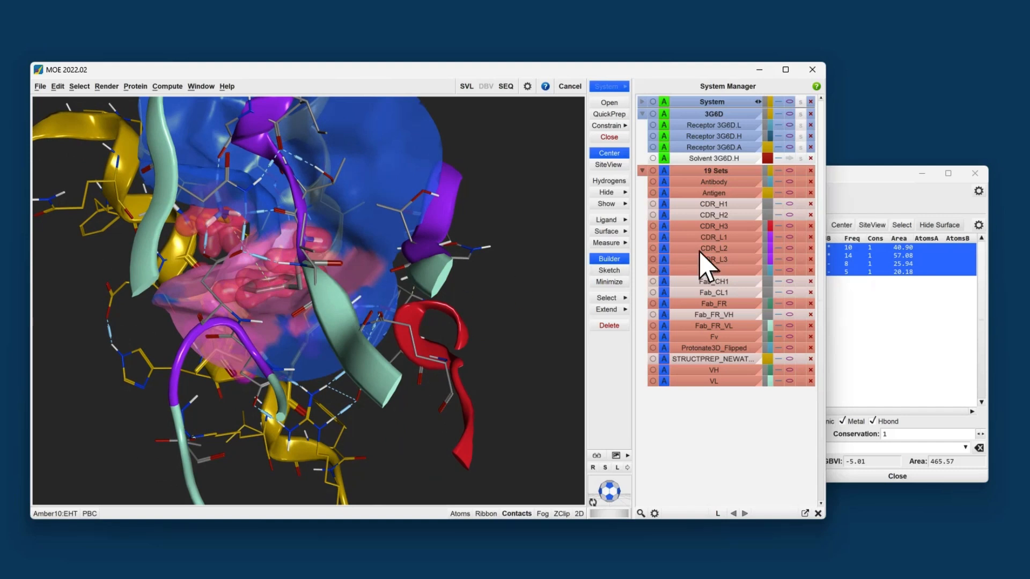
Step: Clear the contact selection and select only the Phe31–Lys97 contact, examining it up close on the surface
{"action": "left_click", "coordinate": [878, 172]}
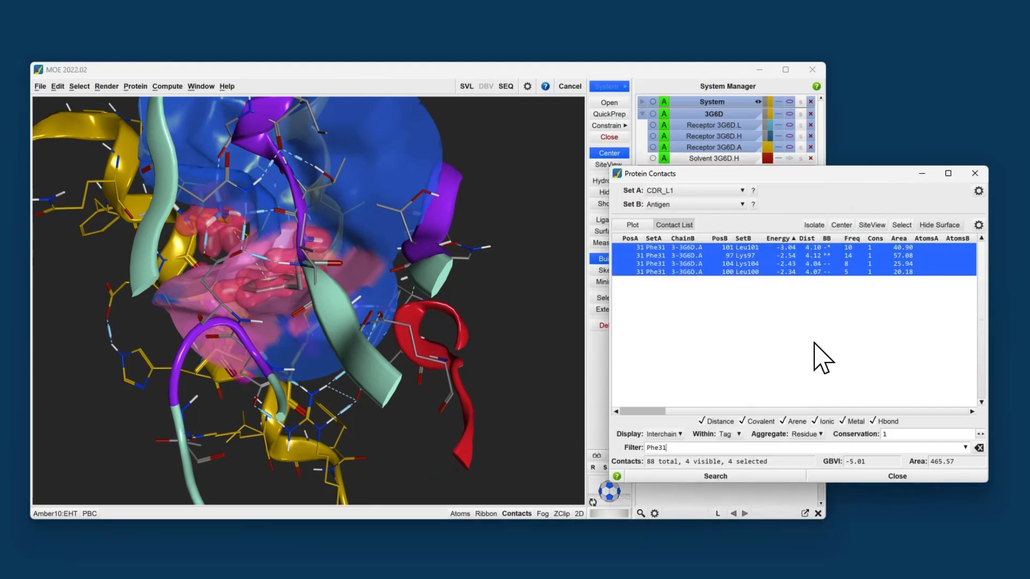
{"action": "right_click", "coordinate": [757, 328]}
{"action": "left_click", "coordinate": [788, 344]}
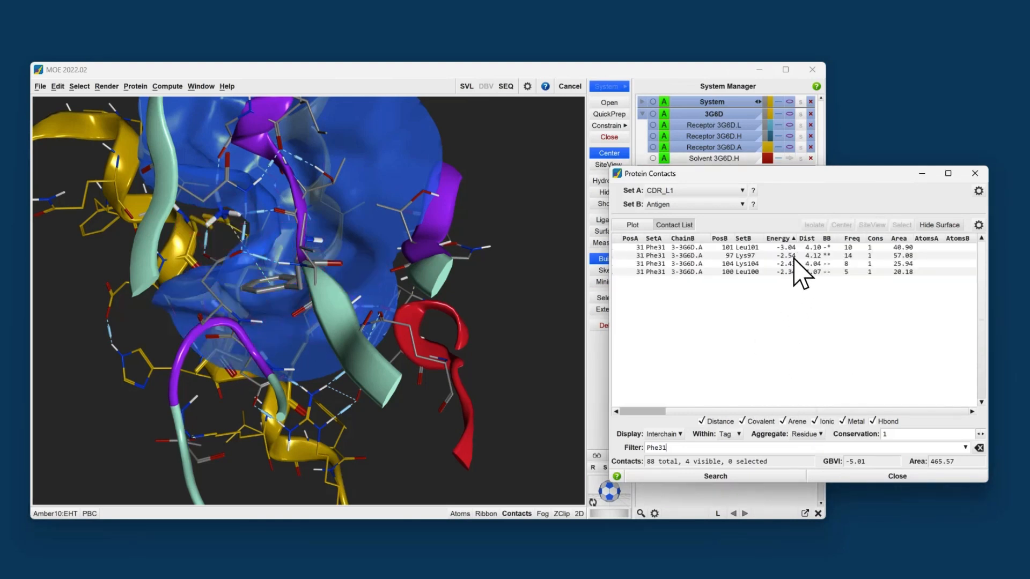
{"action": "left_click", "coordinate": [773, 256]}
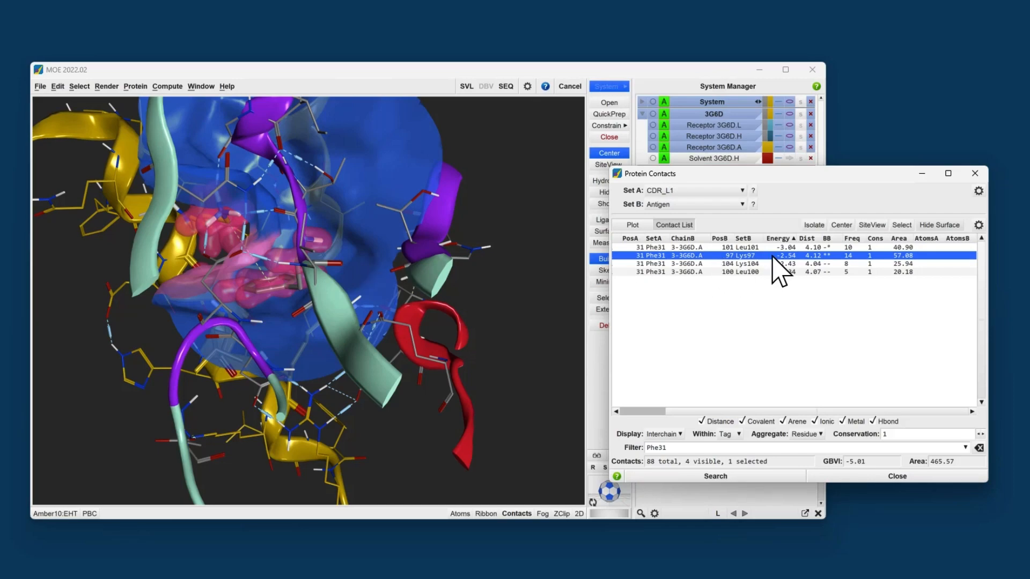
{"action": "middle_click_drag", "start_coordinate": [259, 317], "coordinate": [205, 325]}
{"action": "scroll", "coordinate": [279, 291], "scroll_direction": "up", "scroll_amount": 3}
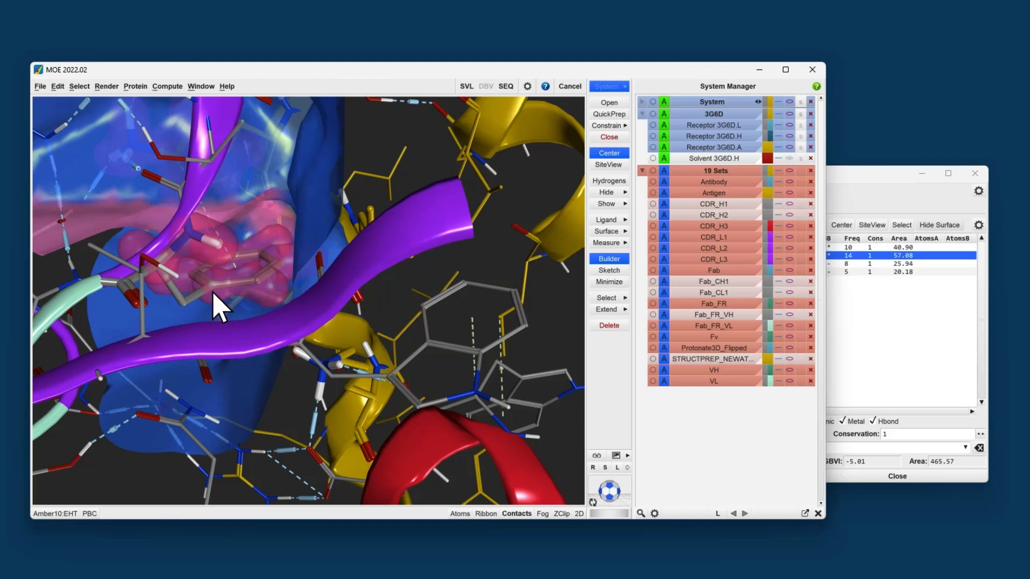
{"action": "left_click", "coordinate": [854, 184]}
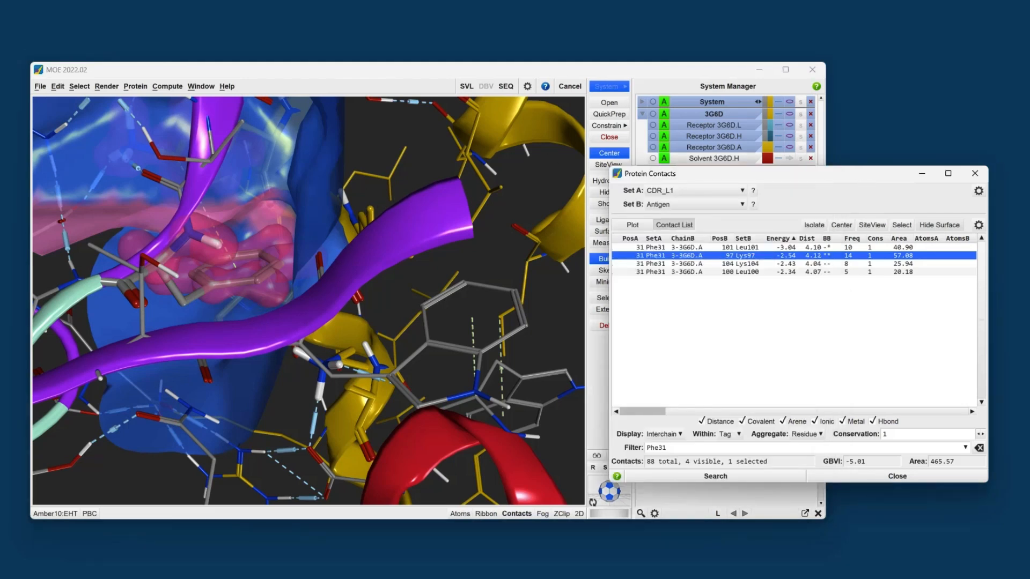